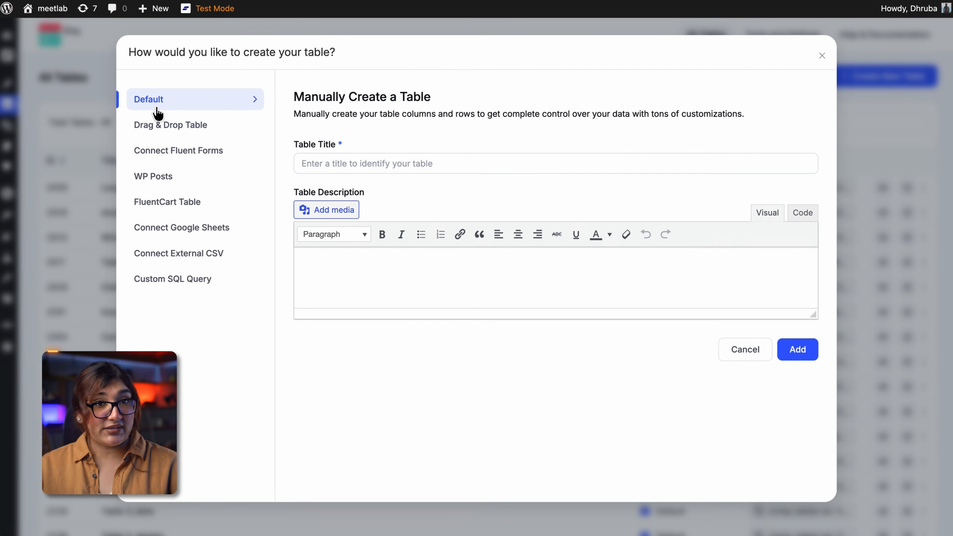
Step: Create a default table titled "Points Table" with the description "Ranks teams by points earned from wins, draws, and losses."
{"action": "left_click", "coordinate": [343, 162]}
{"action": "type", "text": "Point"}
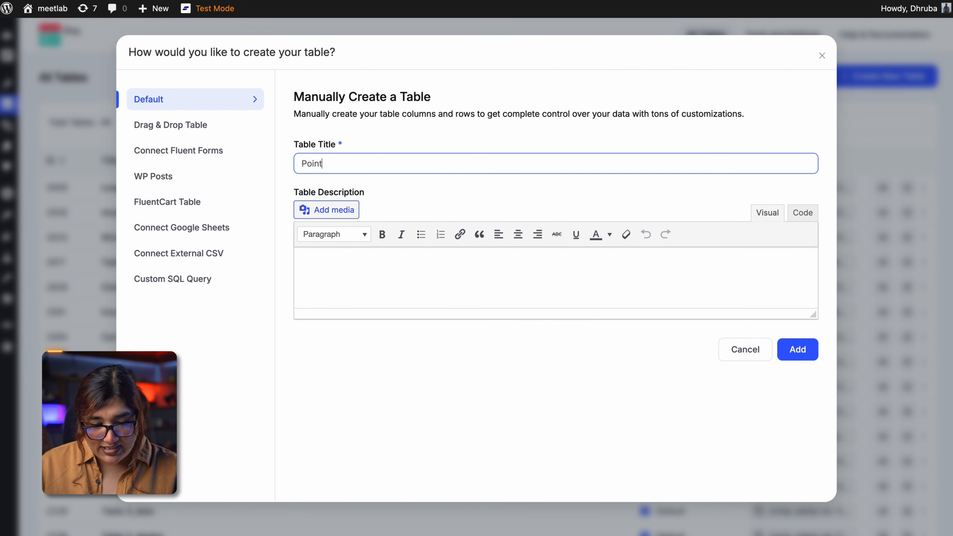
{"action": "type", "text": "s Table"}
{"action": "left_click", "coordinate": [395, 266]}
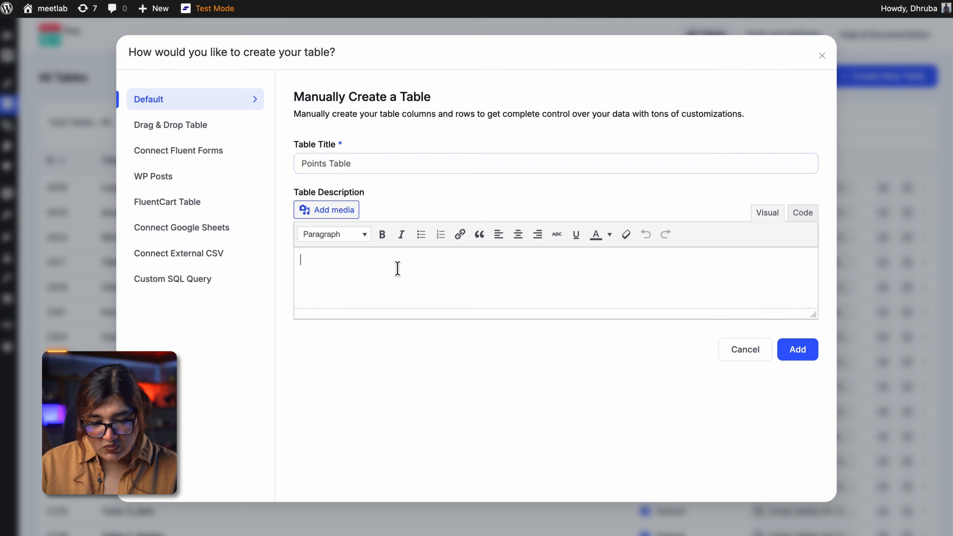
{"action": "type", "text": "Ranks teams by points earned from wins, draws, and losses."}
{"action": "left_click", "coordinate": [801, 354]}
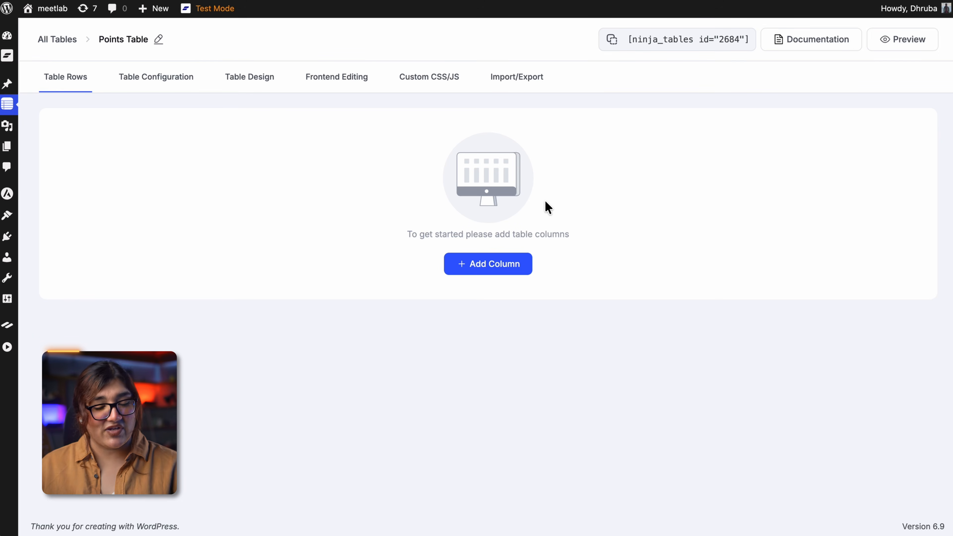
Step: Add a first column named Team with the HTML Field data type
{"action": "left_click", "coordinate": [502, 267]}
{"action": "left_click", "coordinate": [403, 228]}
{"action": "type", "text": "Team"}
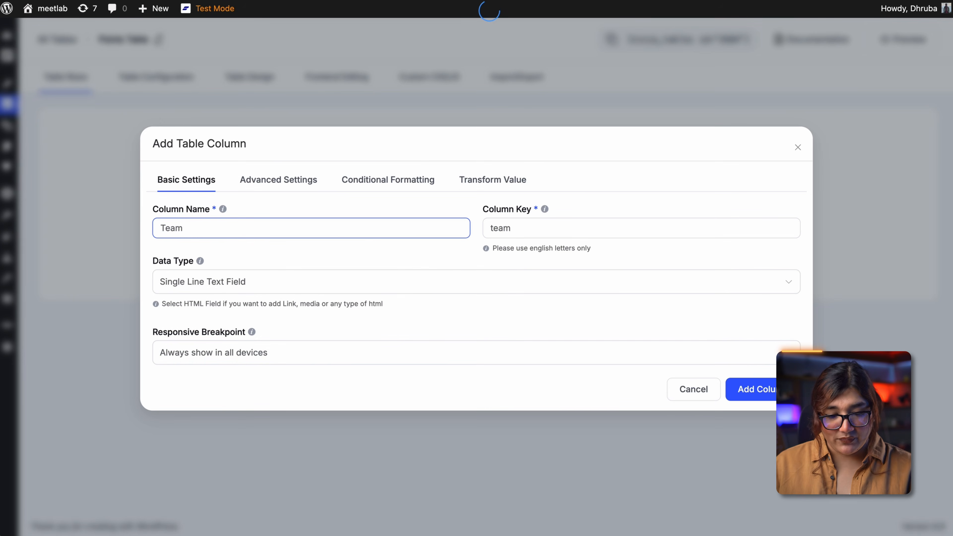
{"action": "left_click", "coordinate": [390, 281]}
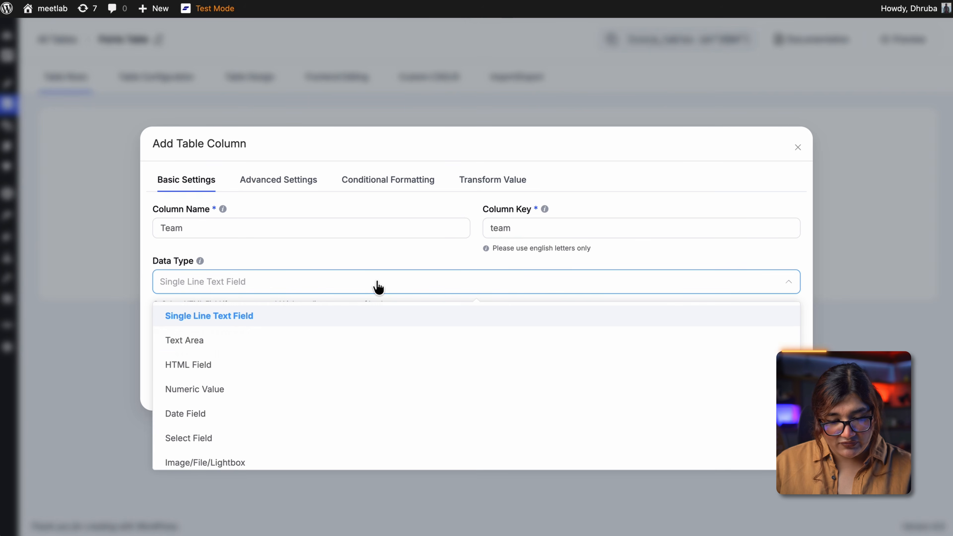
{"action": "left_click", "coordinate": [186, 371]}
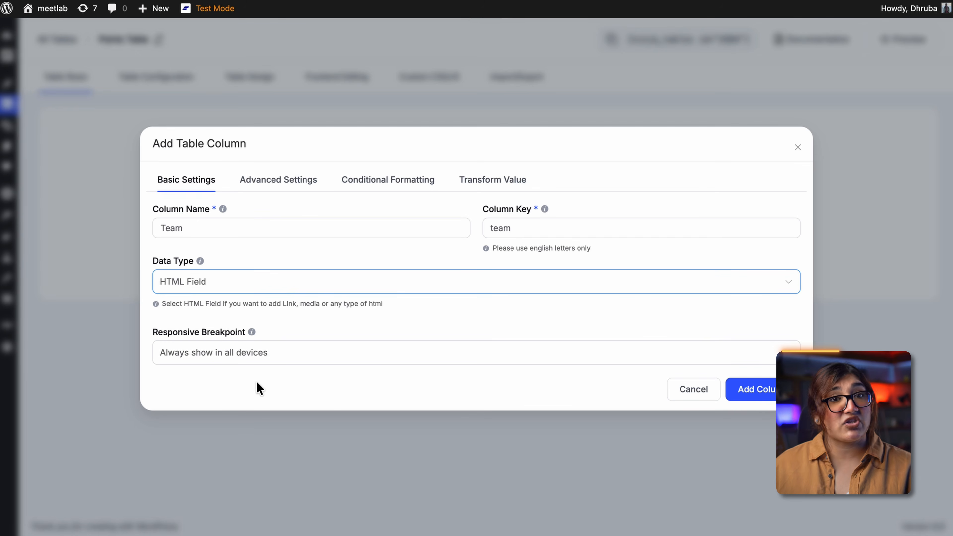
{"action": "left_click", "coordinate": [757, 391]}
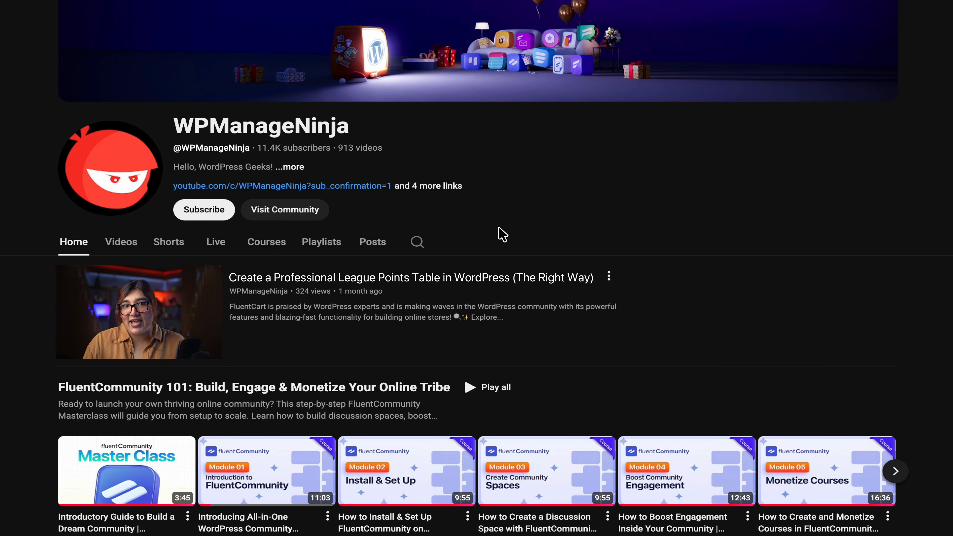
{"action": "left_click", "coordinate": [211, 211]}
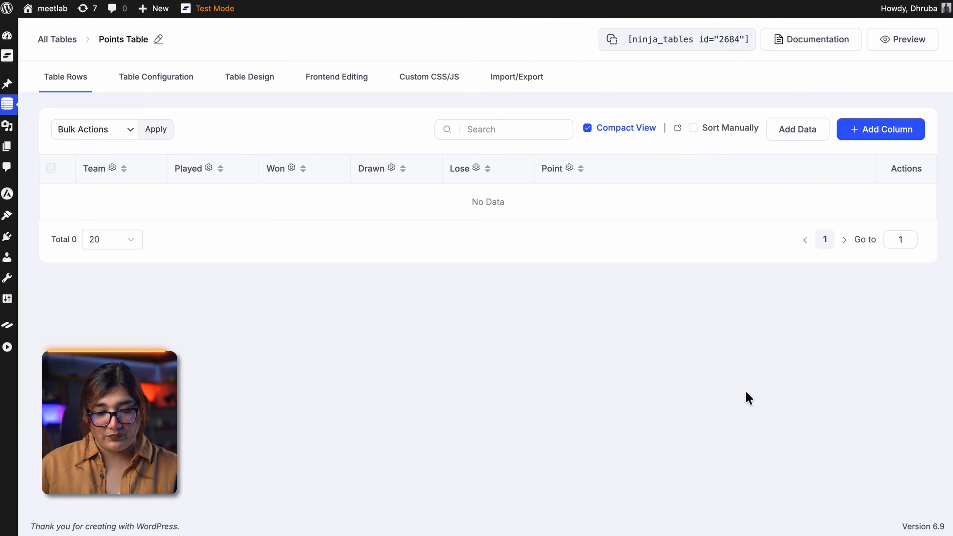
Step: Start a new data row, inserting the Thunder-FC.png logo and the name "Thunder FC" below it in the Team field
{"action": "left_click", "coordinate": [798, 141]}
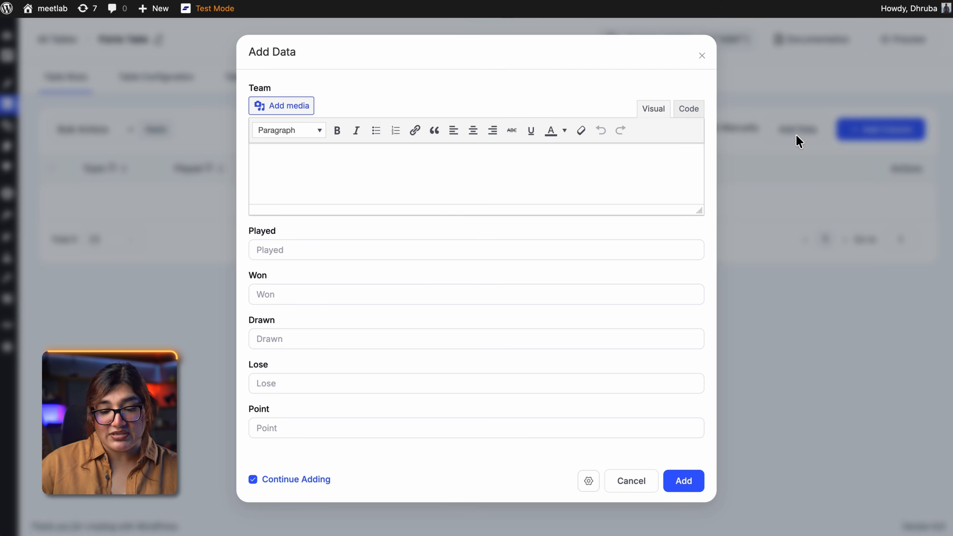
{"action": "left_click", "coordinate": [280, 105]}
{"action": "left_click", "coordinate": [532, 157]}
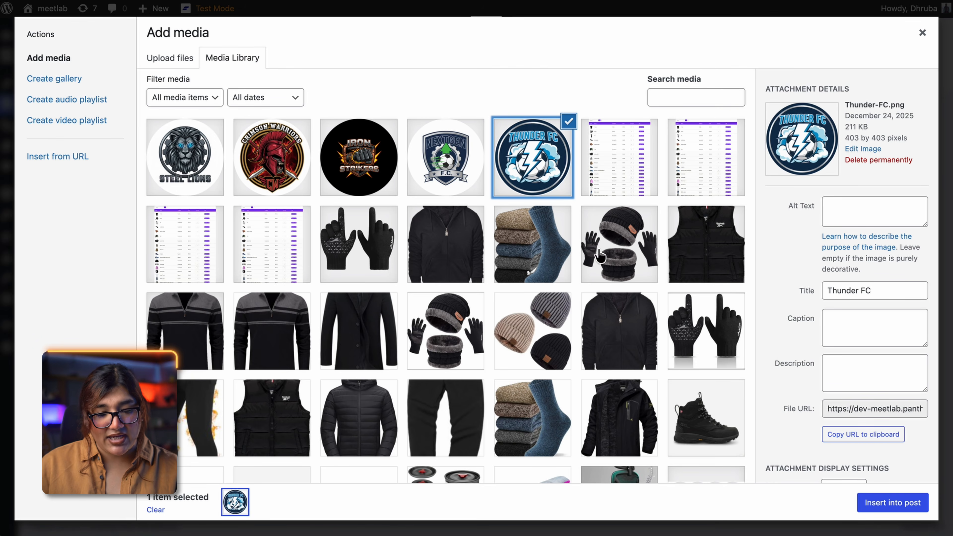
{"action": "left_click", "coordinate": [880, 504]}
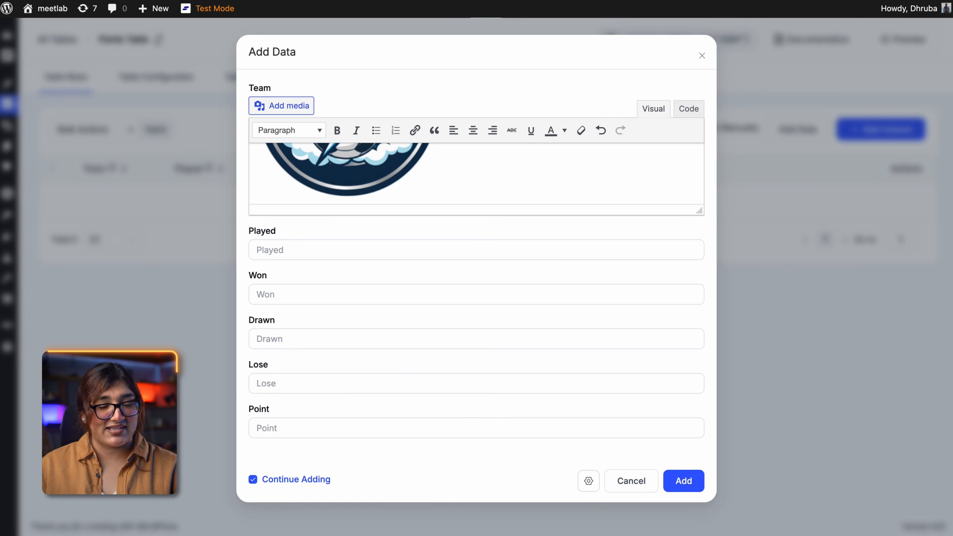
{"action": "key", "text": "Return"}
{"action": "type", "text": "Thunder FC"}
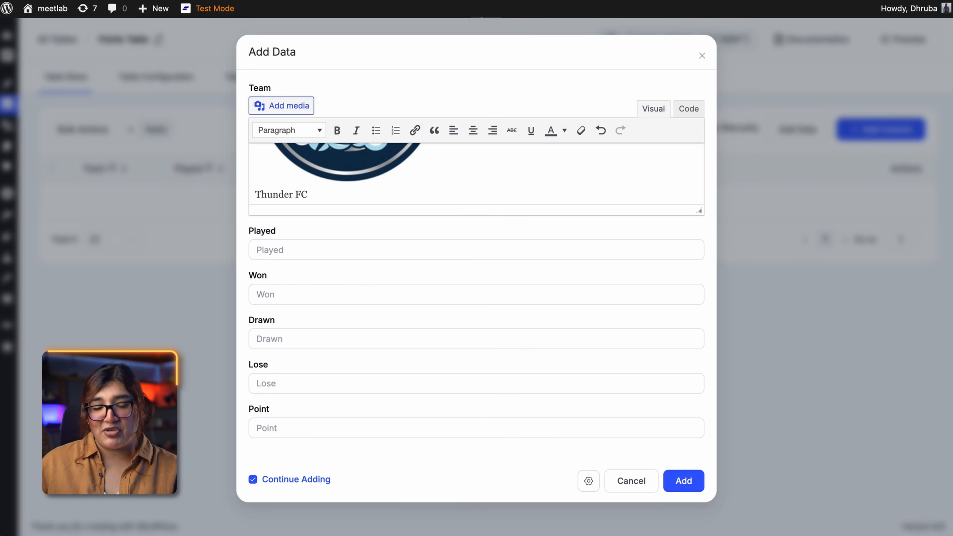
Step: Fill in Played 10, Won 7, Drawn 1, Lose 2 and Point 15 for Thunder FC, add the row and close the form
{"action": "left_click", "coordinate": [540, 249]}
{"action": "type", "text": "10"}
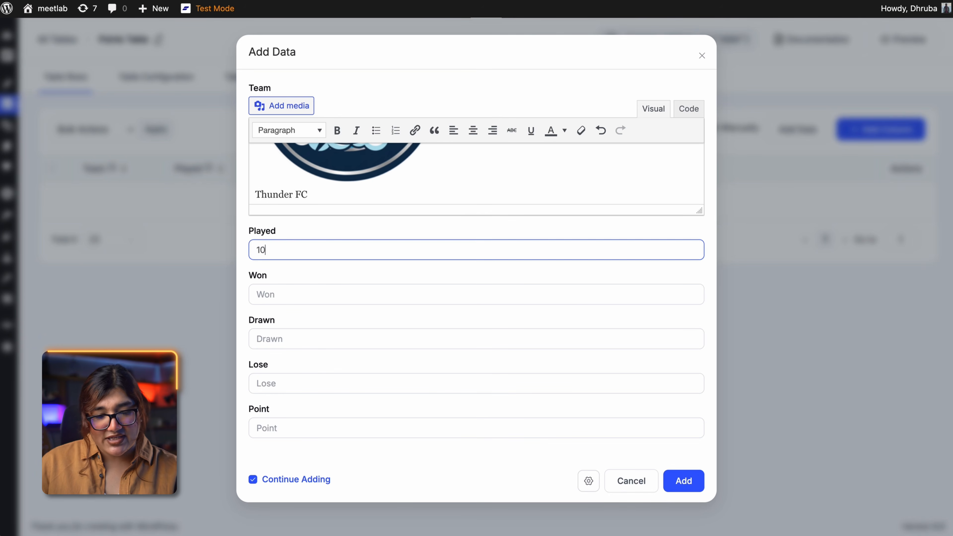
{"action": "left_click", "coordinate": [495, 299]}
{"action": "type", "text": "7"}
{"action": "left_click", "coordinate": [470, 338]}
{"action": "type", "text": "1"}
{"action": "left_click", "coordinate": [453, 383]}
{"action": "type", "text": "2"}
{"action": "left_click", "coordinate": [438, 428]}
{"action": "type", "text": "15"}
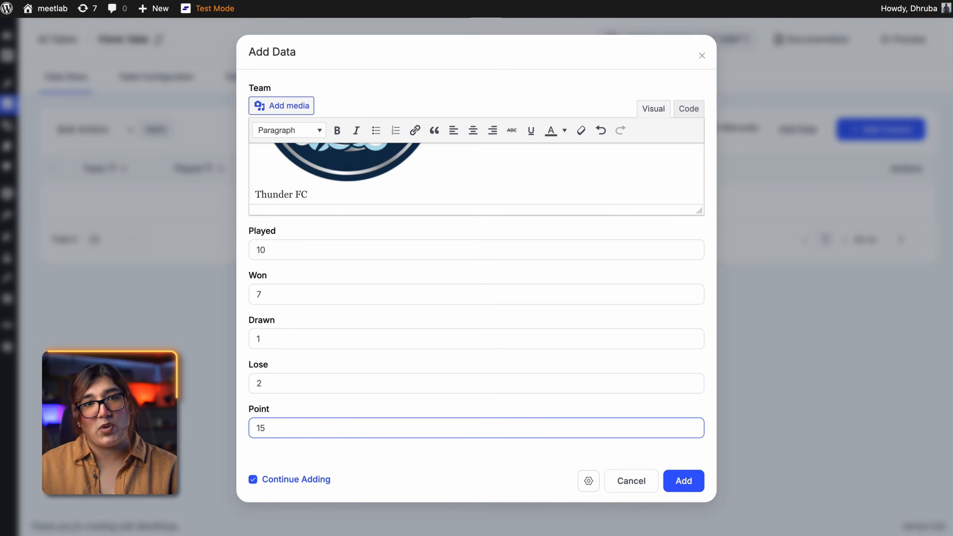
{"action": "left_click", "coordinate": [671, 480]}
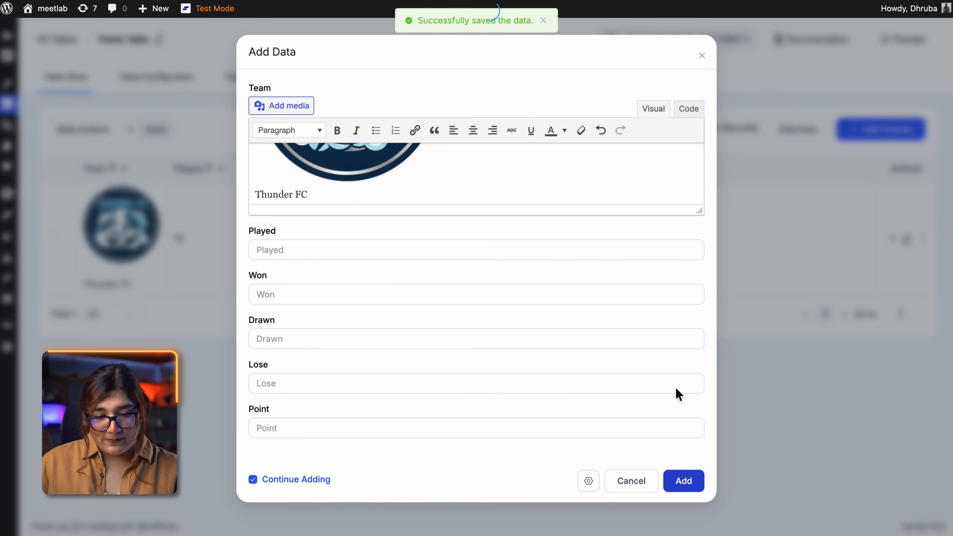
{"action": "left_click", "coordinate": [703, 56]}
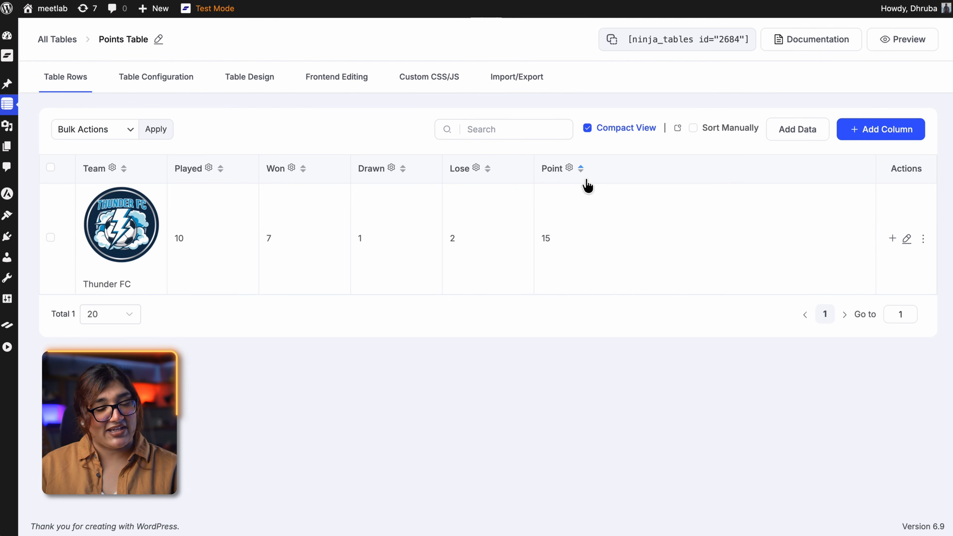
{"action": "left_click", "coordinate": [892, 238]}
{"action": "left_click", "coordinate": [894, 238]}
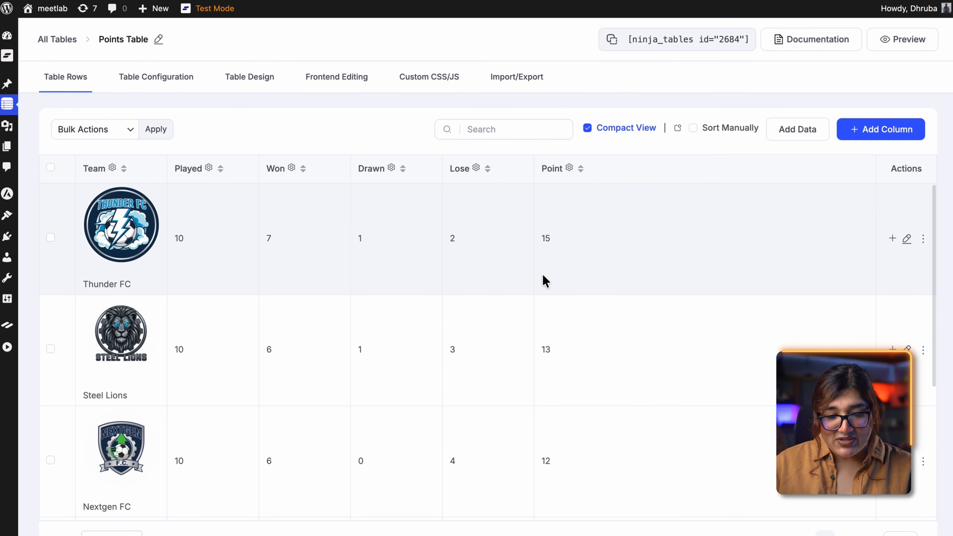
Step: Add a column named Standing with the Numeric Value data type
{"action": "left_click", "coordinate": [878, 132]}
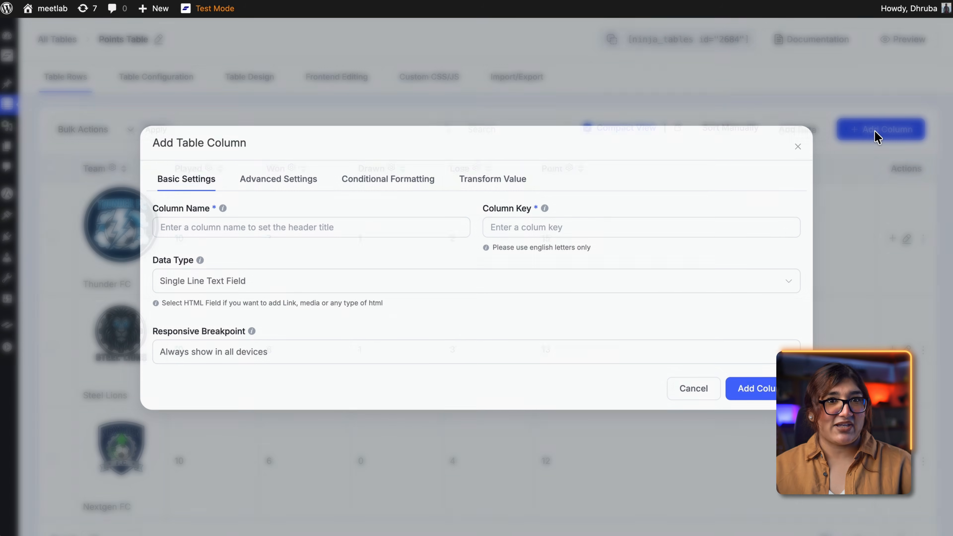
{"action": "left_click", "coordinate": [400, 233]}
{"action": "type", "text": "Standing"}
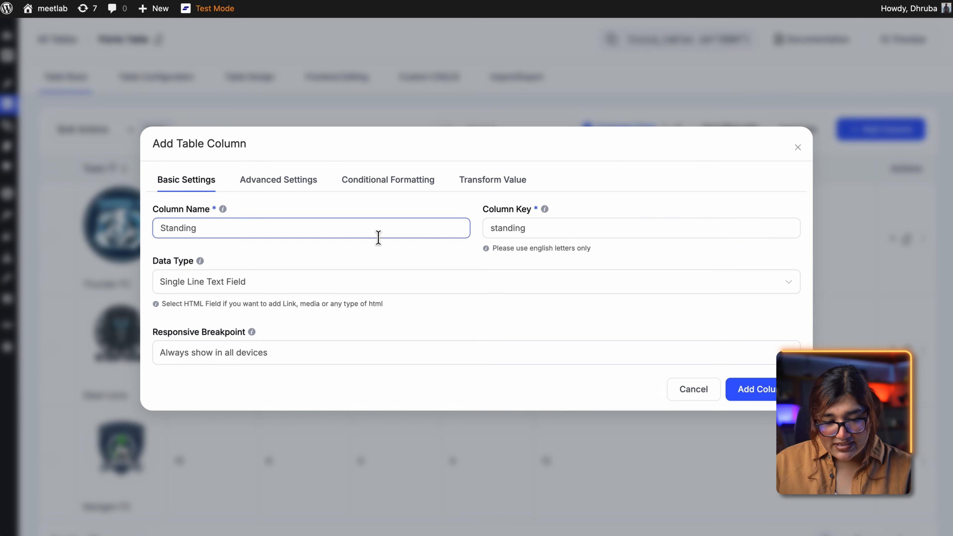
{"action": "left_click", "coordinate": [336, 280]}
{"action": "left_click", "coordinate": [195, 389]}
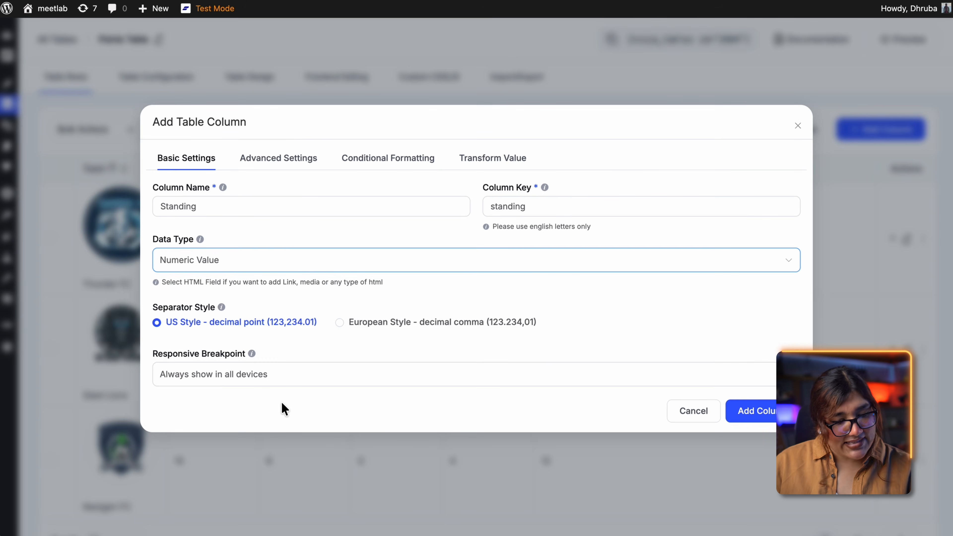
{"action": "left_click", "coordinate": [729, 413]}
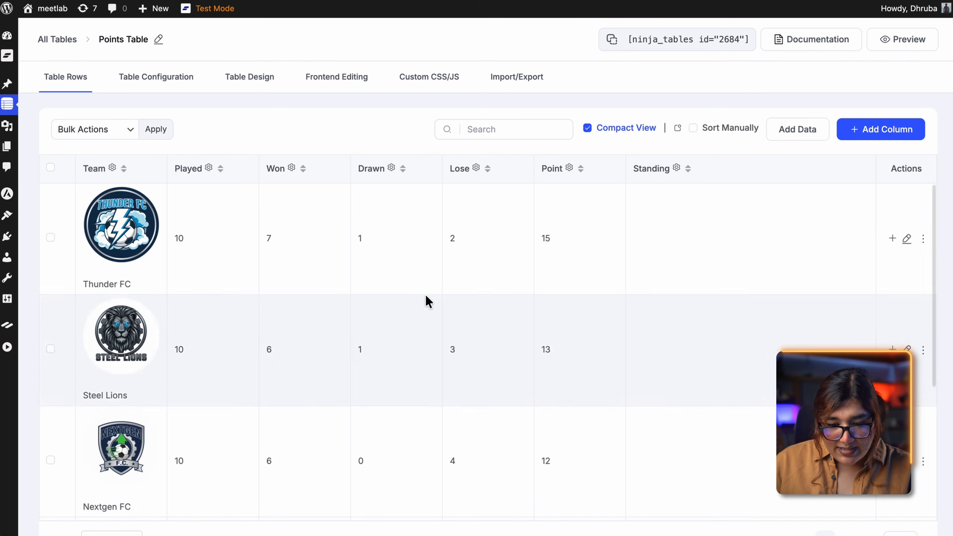
Step: Move the Standing column ahead of Team in the column order and return to the table rows
{"action": "left_click", "coordinate": [173, 87]}
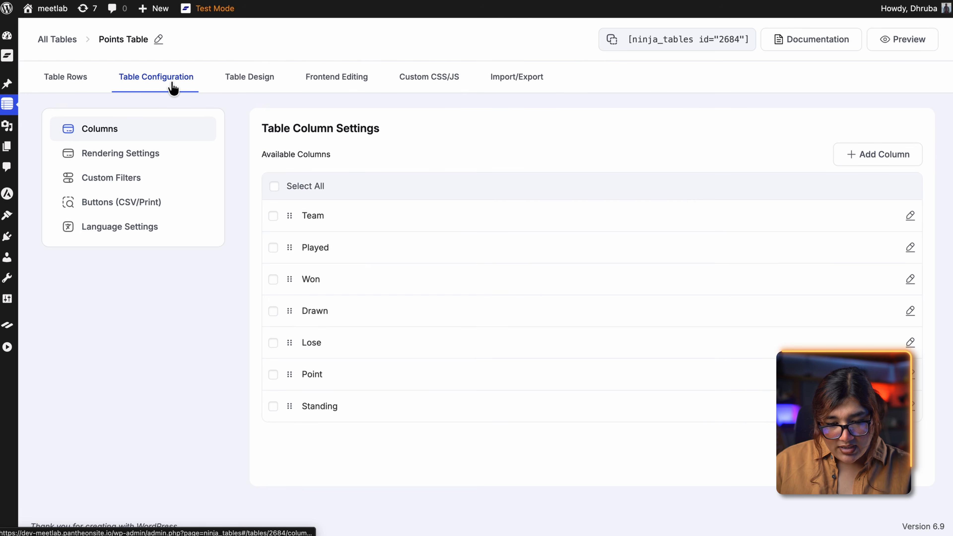
{"action": "left_click_drag", "start_coordinate": [290, 407], "coordinate": [286, 220]}
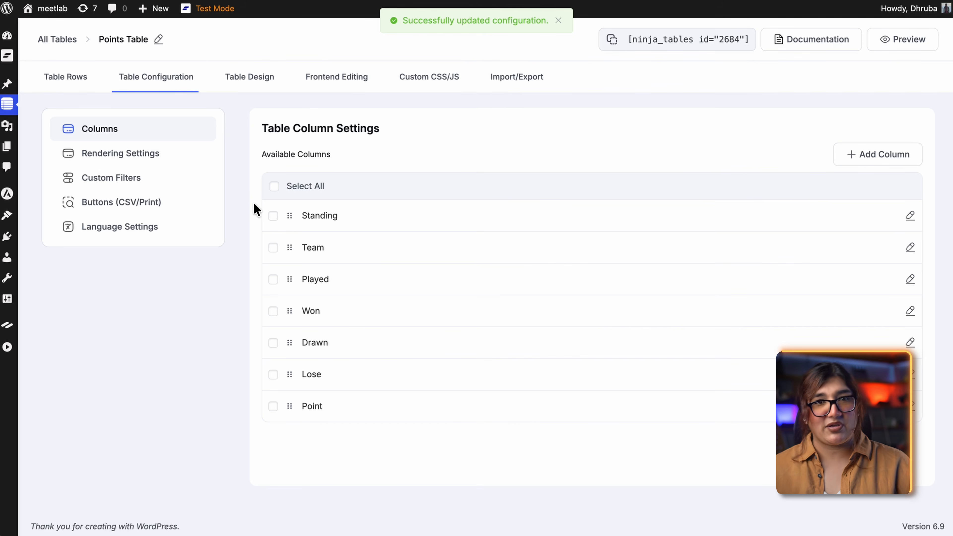
{"action": "left_click", "coordinate": [71, 79]}
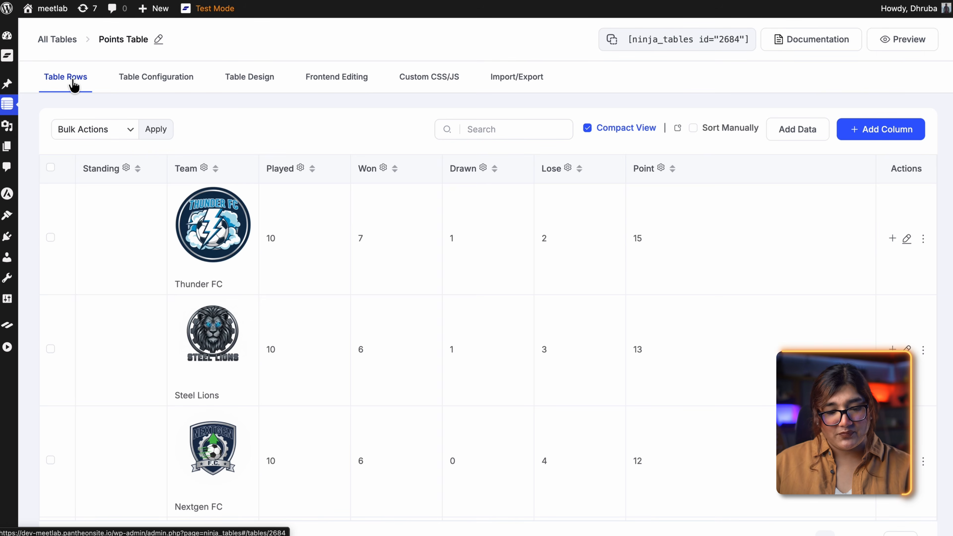
Step: Set the Standing value of the Thunder FC row to 1 and save the row
{"action": "left_click", "coordinate": [907, 239]}
{"action": "left_click", "coordinate": [607, 100]}
{"action": "type", "text": "1"}
{"action": "left_click", "coordinate": [677, 489]}
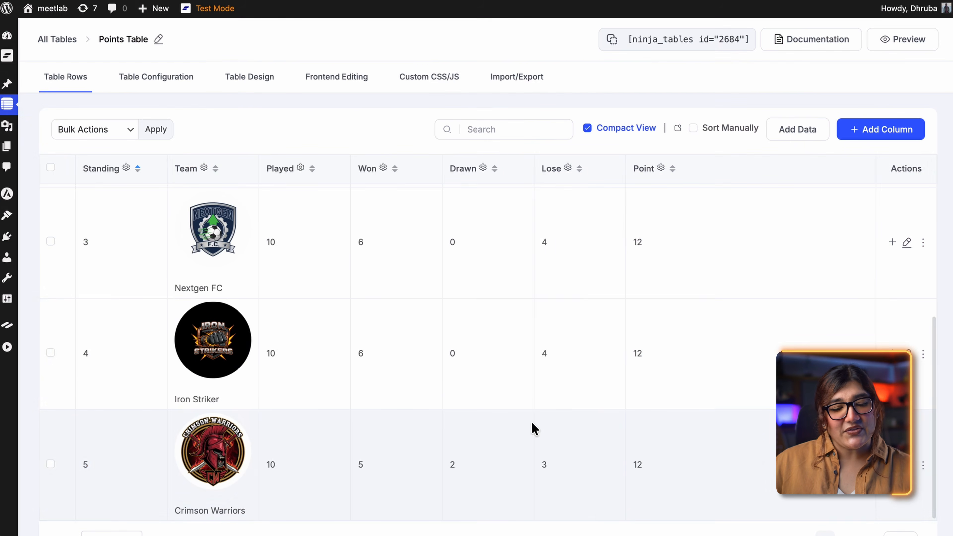
{"action": "scroll", "coordinate": [383, 315], "scroll_direction": "up", "scroll_amount": 5}
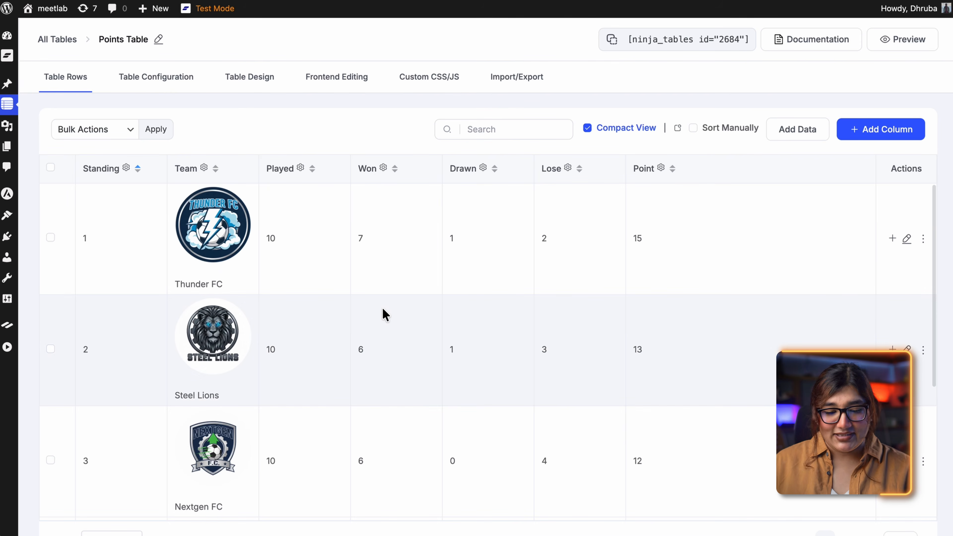
Step: Open the table's design settings and look over the color and other options before returning to the styling options
{"action": "left_click", "coordinate": [264, 87]}
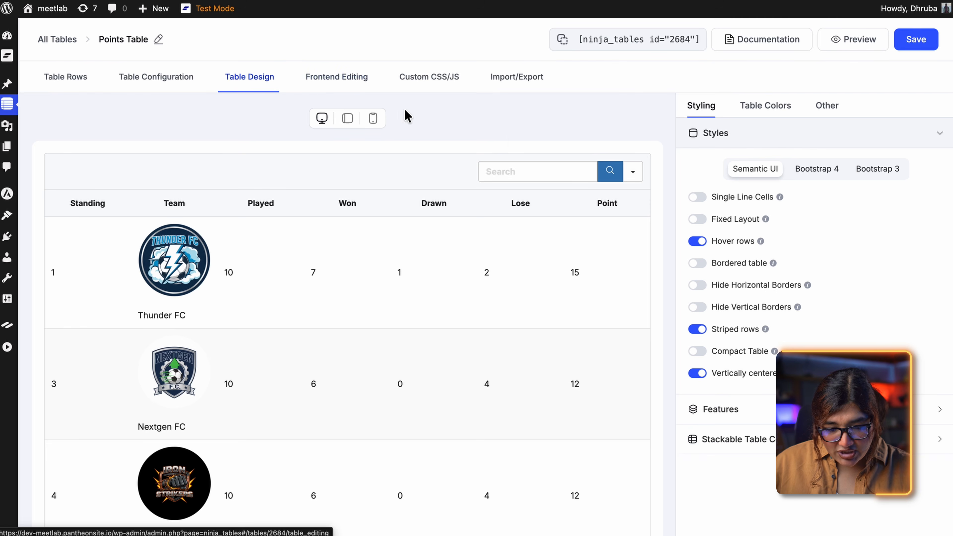
{"action": "left_click", "coordinate": [757, 109]}
{"action": "left_click", "coordinate": [825, 118]}
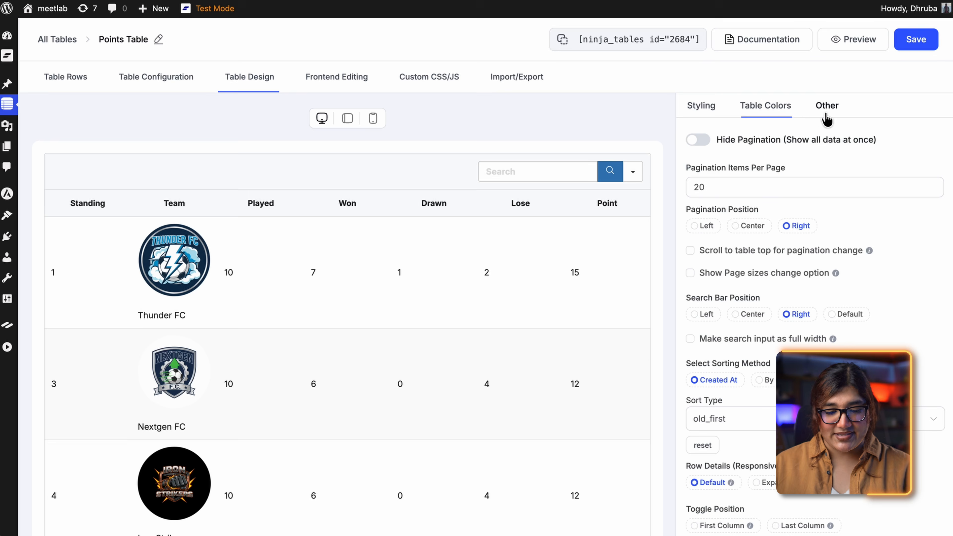
{"action": "left_click", "coordinate": [713, 109]}
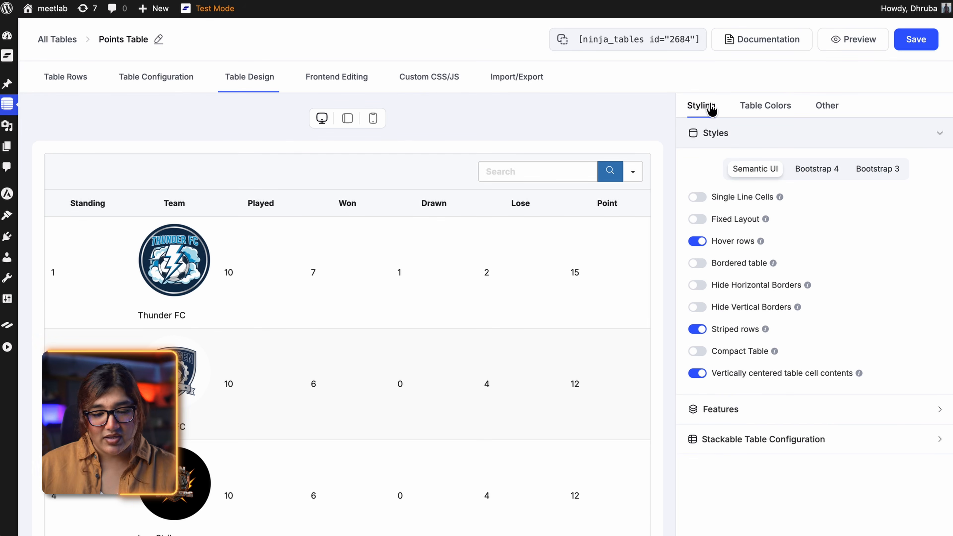
Step: Try the Single Line Cells and Hide Horizontal Borders options on the table and switch each one off again
{"action": "left_click", "coordinate": [703, 203]}
{"action": "left_click", "coordinate": [702, 203]}
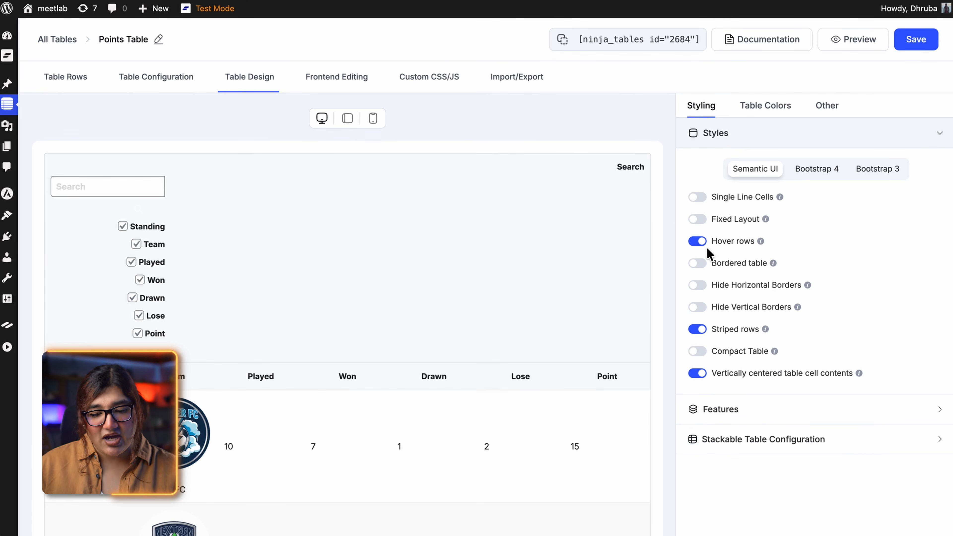
{"action": "left_click", "coordinate": [701, 292]}
{"action": "left_click", "coordinate": [701, 292]}
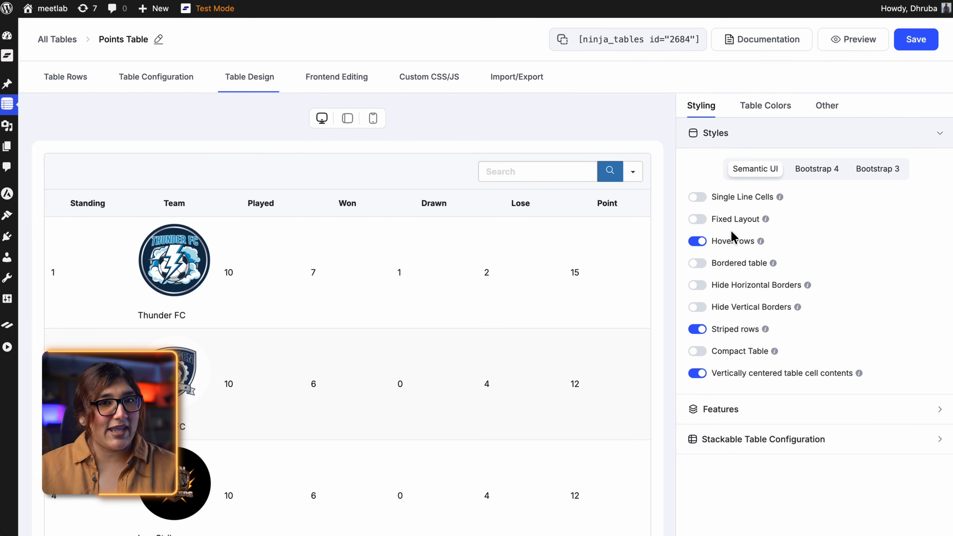
Step: Try the predefined Olive and White color schemes on the table and switch to the custom scheme
{"action": "left_click", "coordinate": [761, 113]}
{"action": "left_click", "coordinate": [736, 196]}
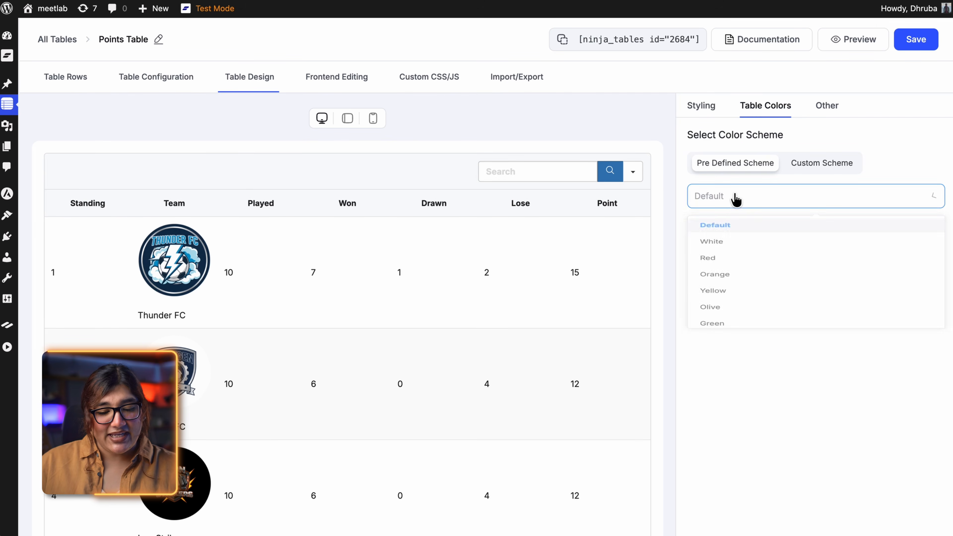
{"action": "left_click", "coordinate": [755, 352]}
{"action": "left_click", "coordinate": [819, 197]}
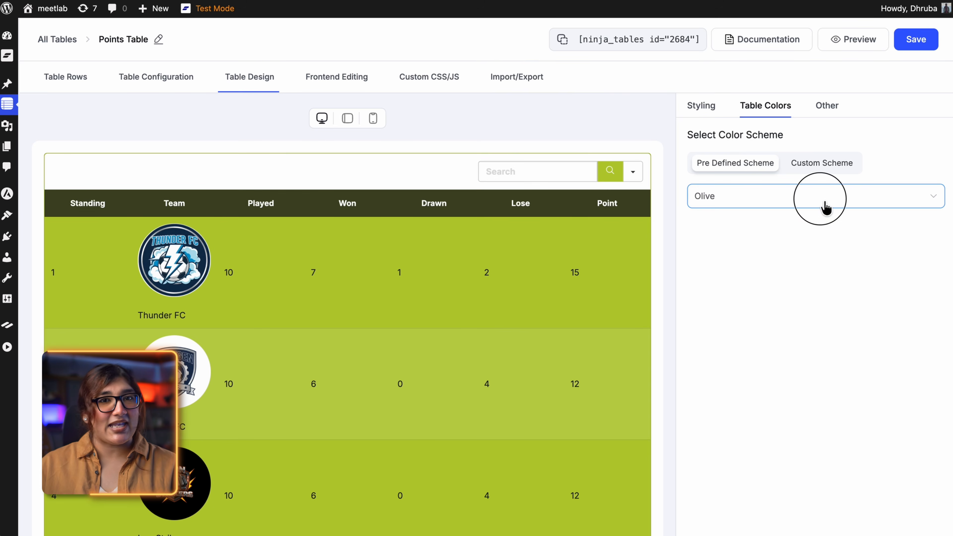
{"action": "left_click", "coordinate": [794, 255]}
{"action": "left_click", "coordinate": [793, 205]}
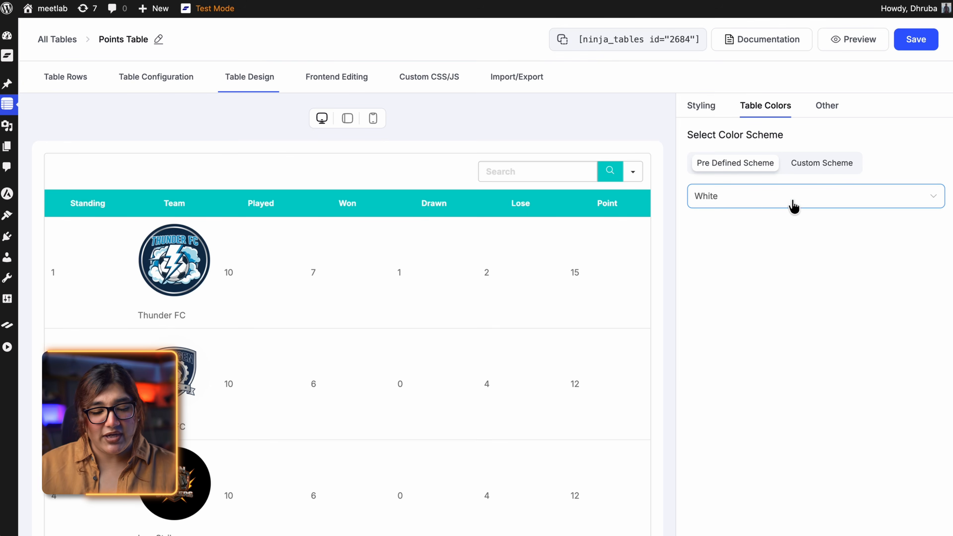
{"action": "left_click", "coordinate": [791, 230]}
{"action": "left_click", "coordinate": [814, 170]}
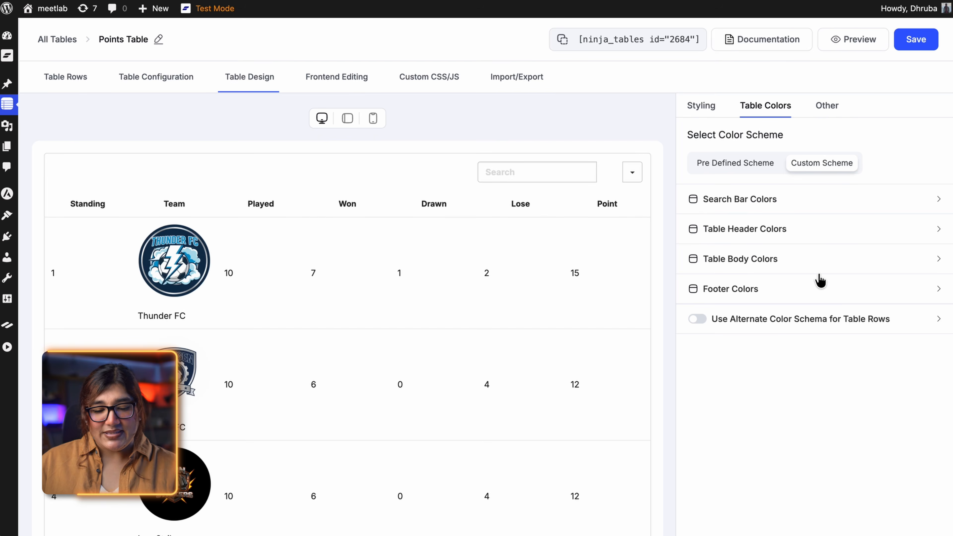
Step: Review the other design settings for pagination, search bar position, sorting method and sticky columns
{"action": "left_click", "coordinate": [829, 112]}
{"action": "scroll", "coordinate": [768, 267], "scroll_direction": "down", "scroll_amount": 5}
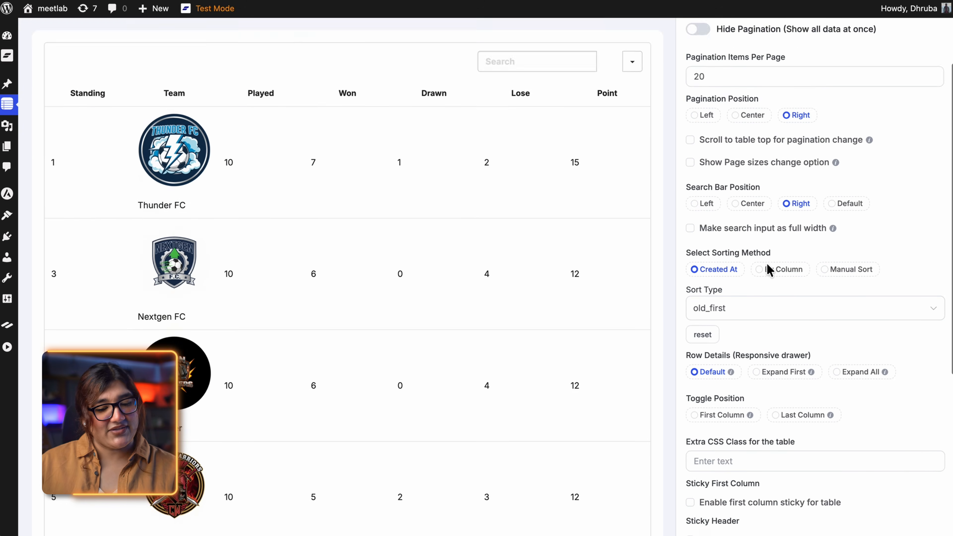
{"action": "scroll", "coordinate": [768, 267], "scroll_direction": "down", "scroll_amount": 5}
{"action": "scroll", "coordinate": [770, 269], "scroll_direction": "up", "scroll_amount": 7}
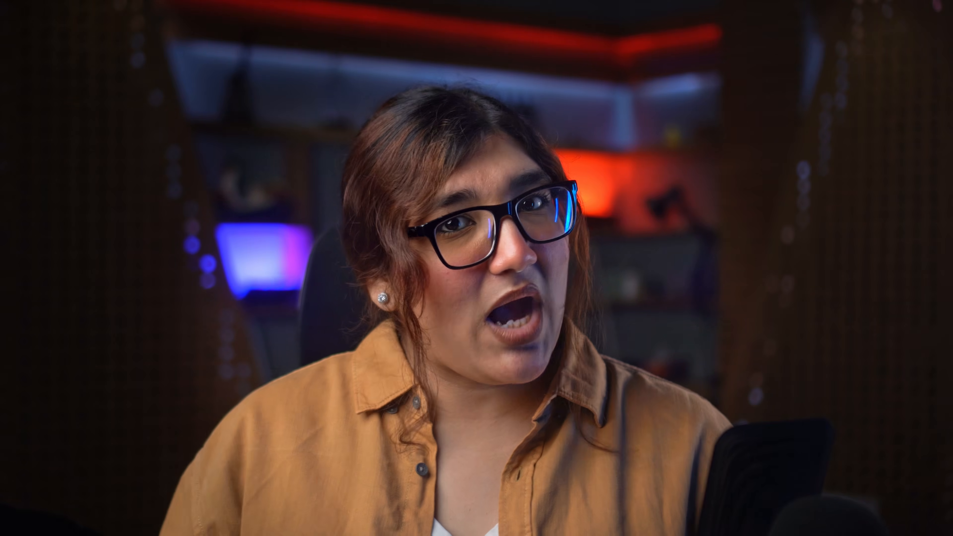